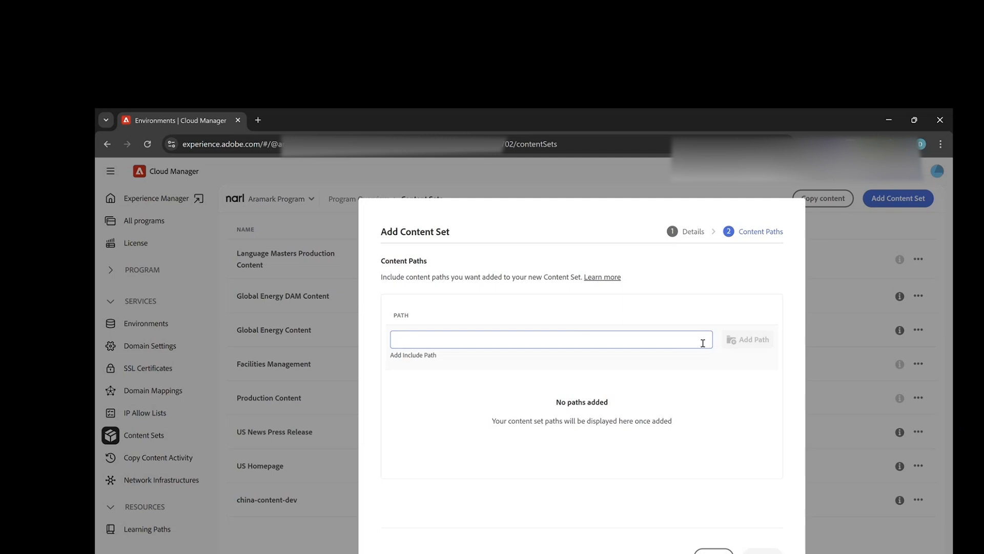
Step: Add /content as an include path of the new content set and remove it again
{"action": "type", "text": "/content/"}
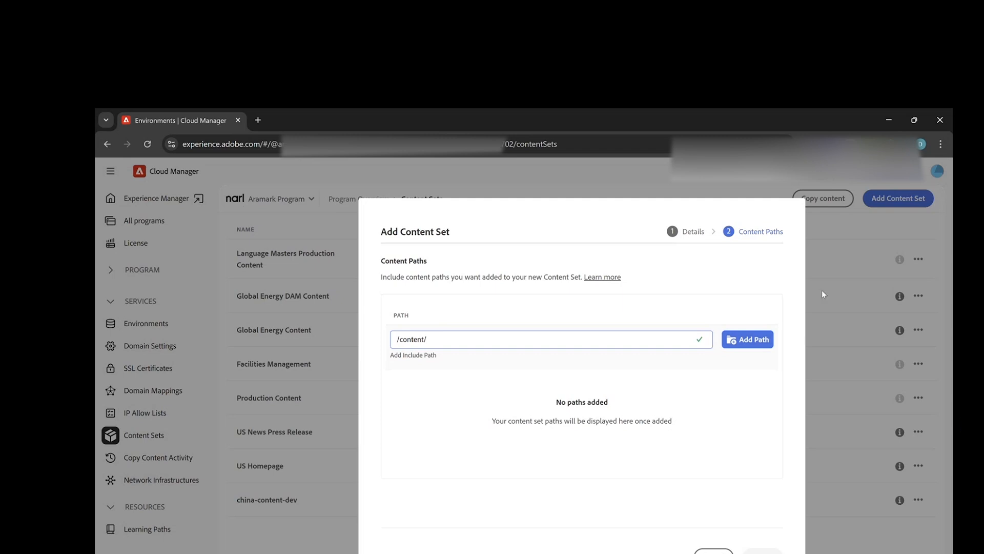
{"action": "left_click", "coordinate": [755, 340]}
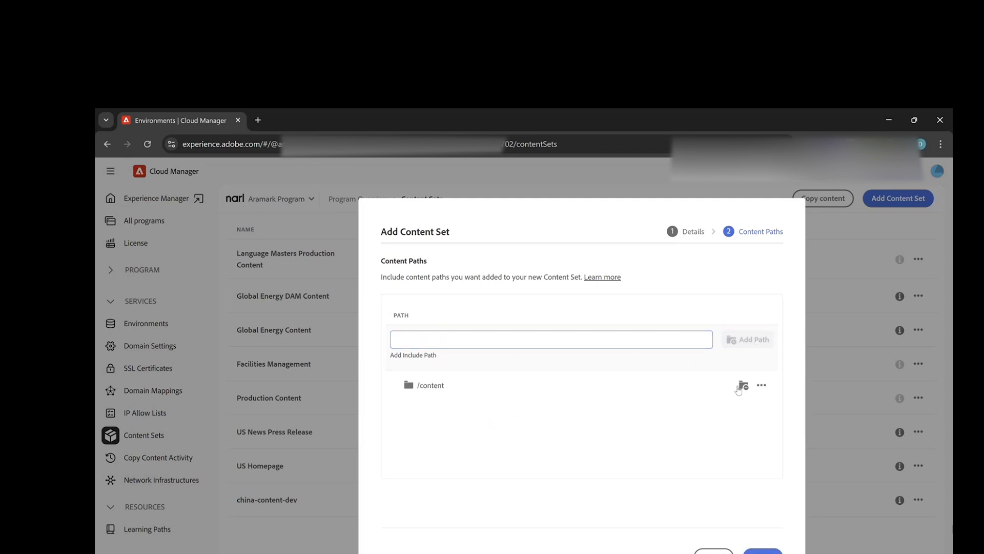
{"action": "left_click", "coordinate": [761, 385]}
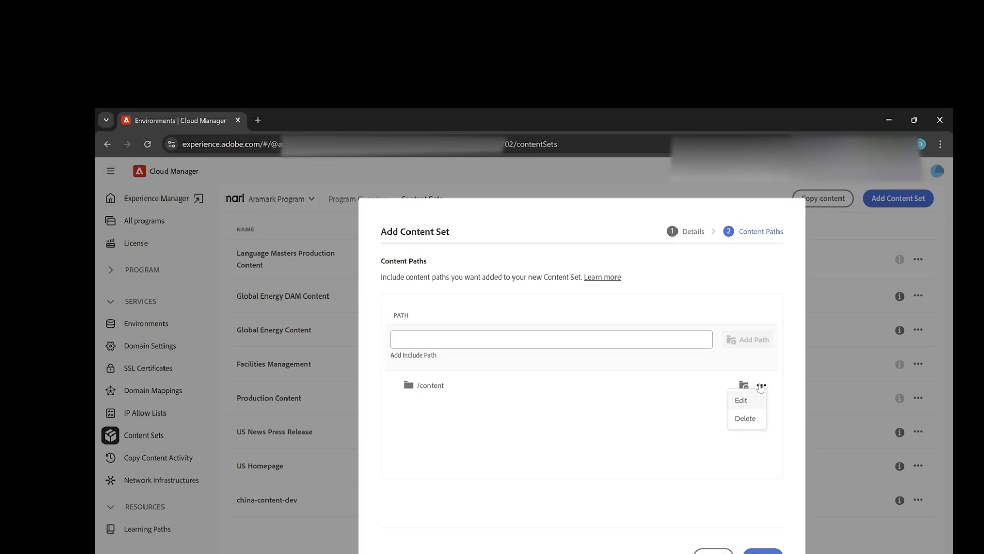
{"action": "left_click", "coordinate": [749, 419]}
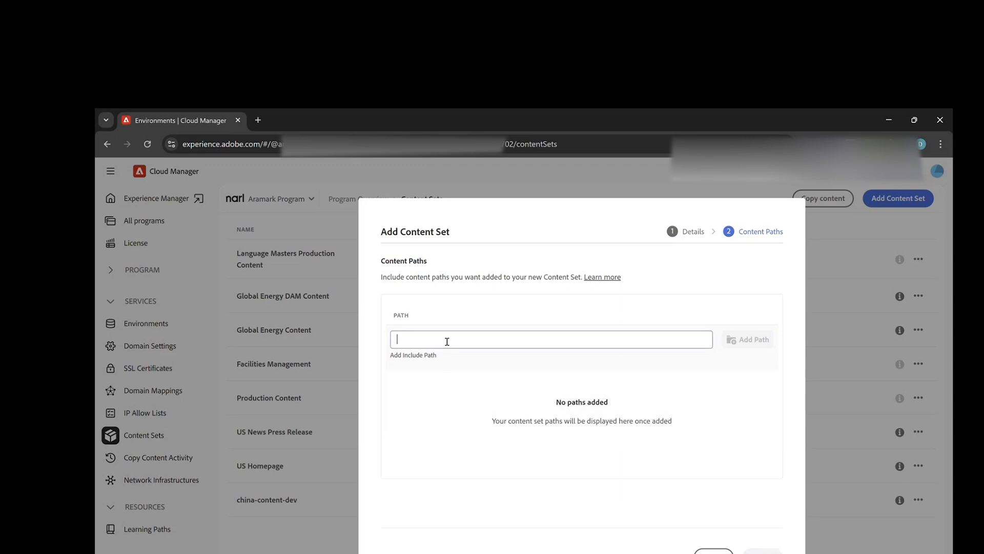
Step: Add /content/dam/test/ev as an include path of the new content set
{"action": "type", "text": "/content"}
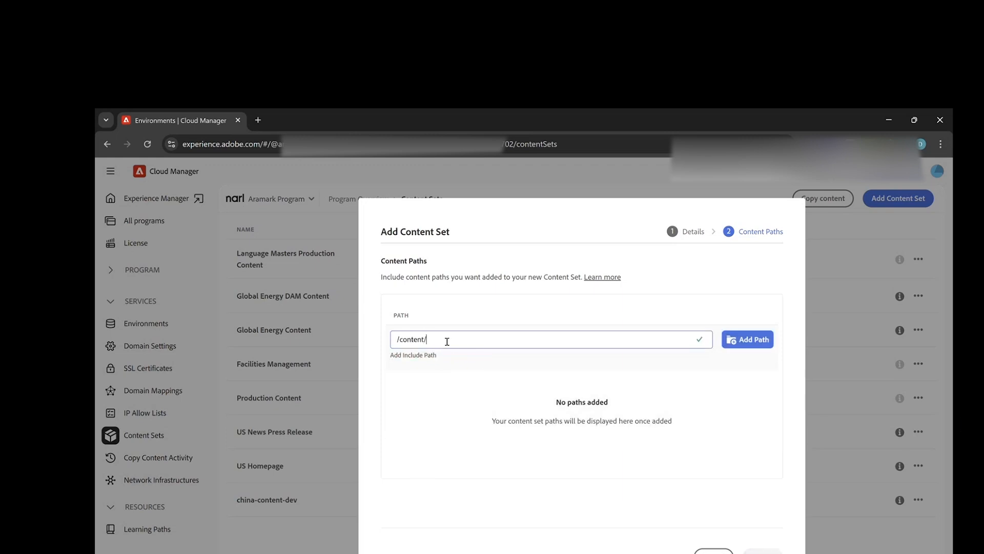
{"action": "type", "text": "/dam/"}
{"action": "type", "text": "test/ey"}
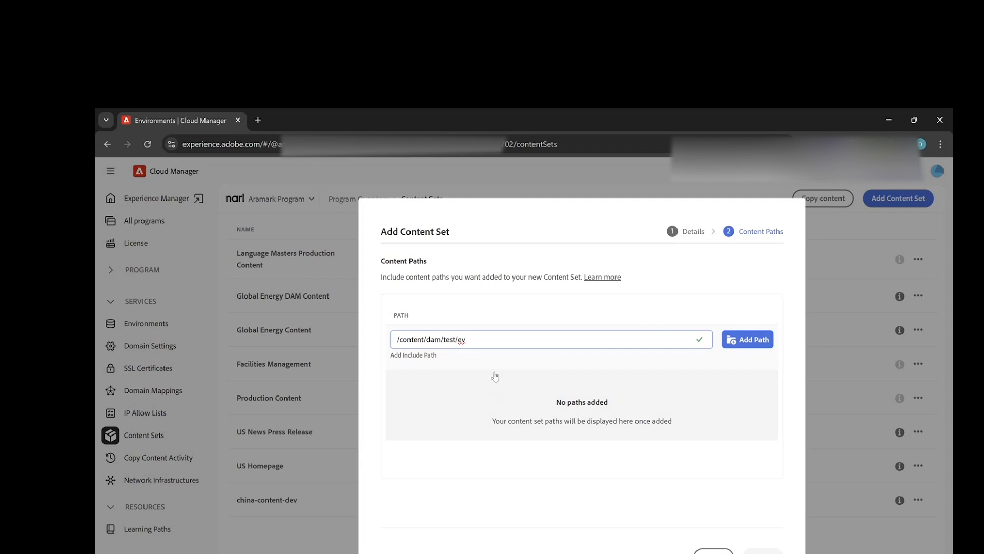
{"action": "left_click", "coordinate": [736, 344]}
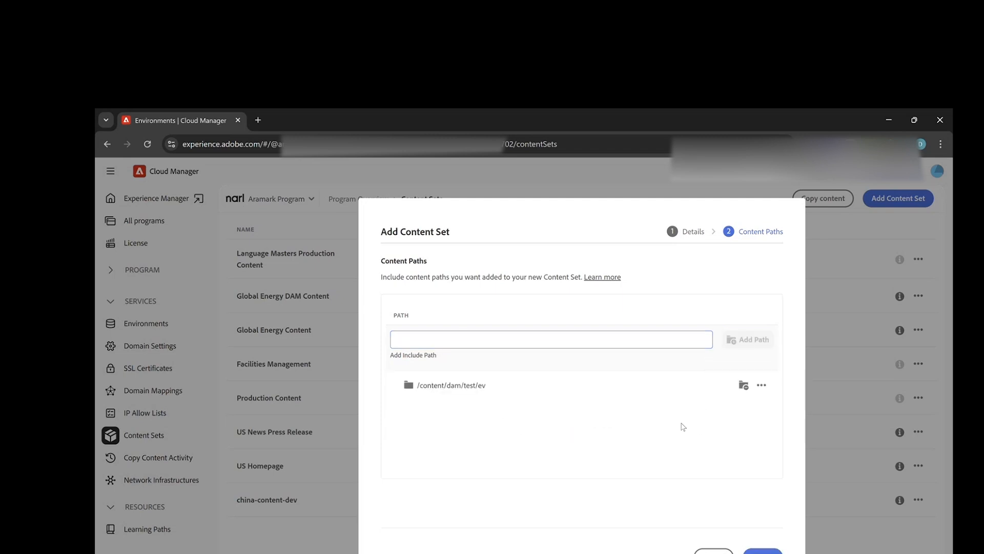
Step: Open the /content/dam/test/ev include path for editing and revert the edit
{"action": "left_click", "coordinate": [761, 385]}
{"action": "left_click", "coordinate": [743, 401]}
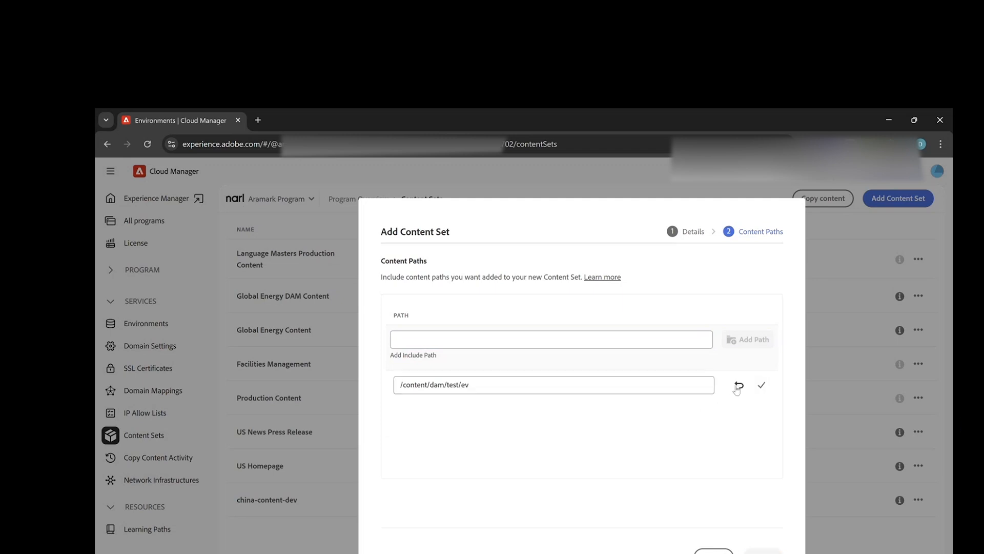
{"action": "left_click", "coordinate": [647, 389]}
{"action": "left_click", "coordinate": [739, 385]}
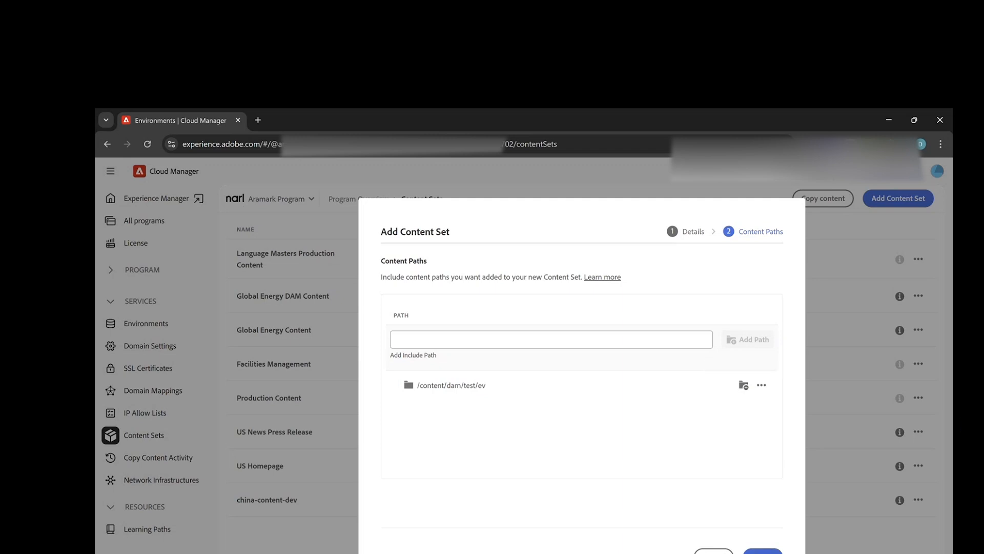
Step: Exclude the sub-path /content/dam/test/ev/engine under the included path and cancel adding the content set
{"action": "left_click", "coordinate": [745, 388]}
{"action": "left_click", "coordinate": [668, 455]}
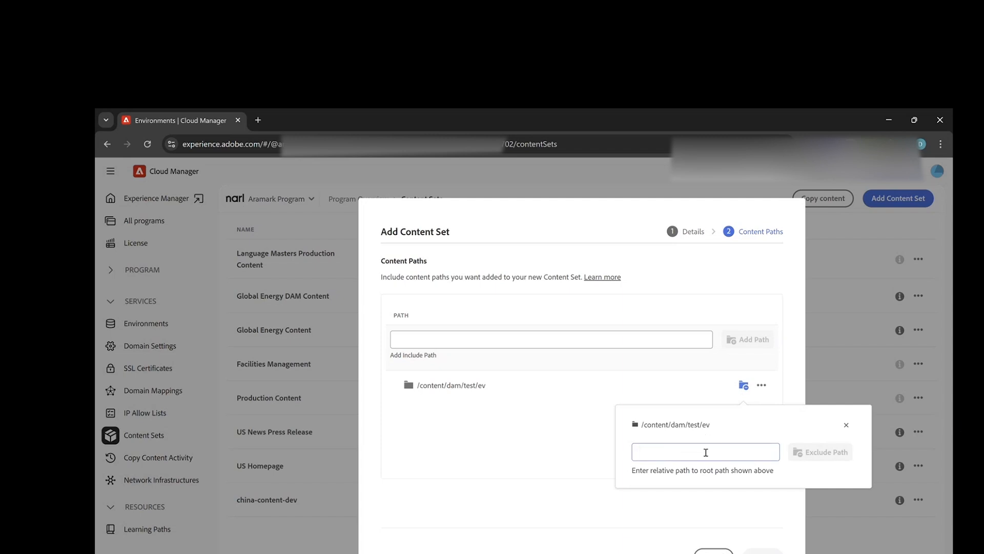
{"action": "left_click_drag", "start_coordinate": [719, 431], "coordinate": [643, 431]}
{"action": "key", "text": "ctrl+c"}
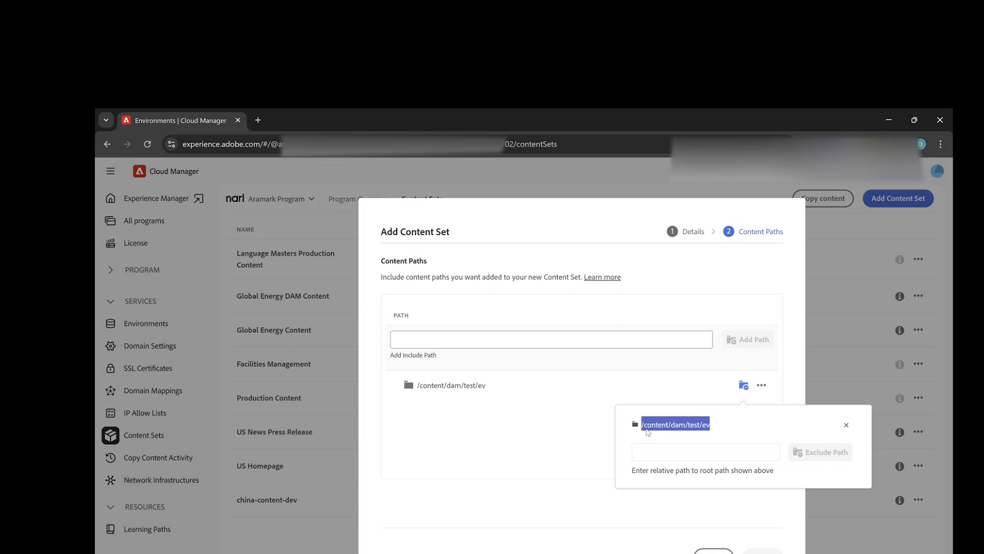
{"action": "left_click", "coordinate": [650, 452]}
{"action": "key", "text": "ctrl+v"}
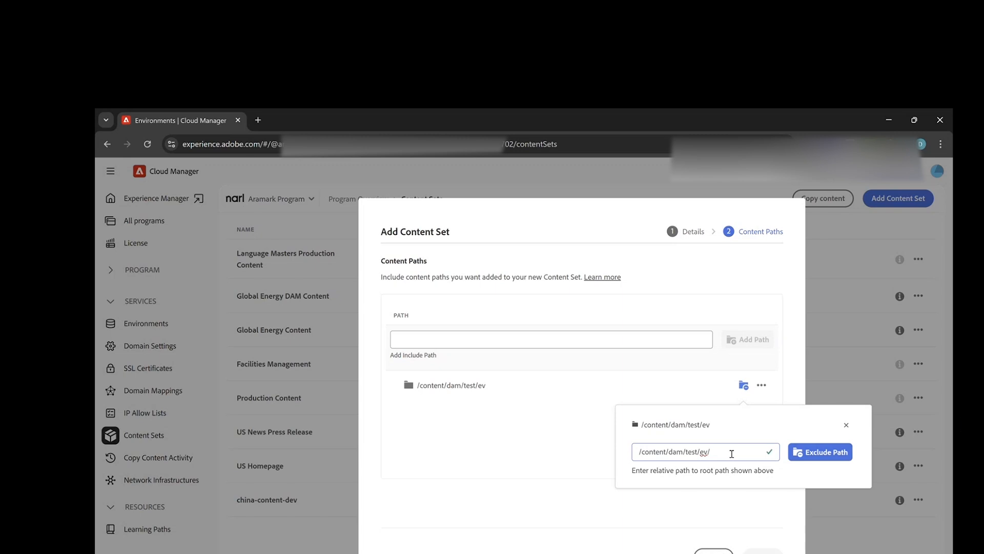
{"action": "type", "text": "/engine"}
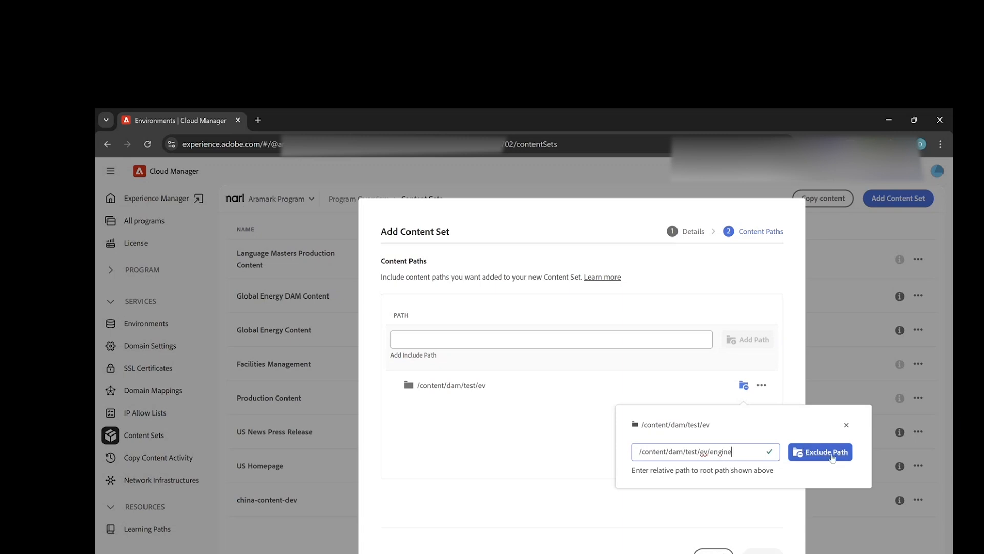
{"action": "double_click", "coordinate": [715, 453]}
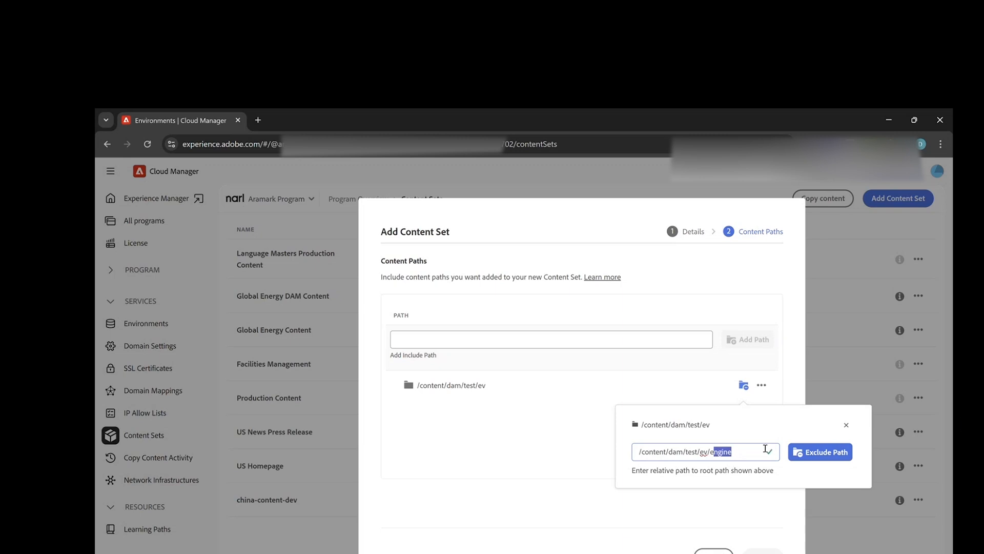
{"action": "left_click", "coordinate": [821, 452]}
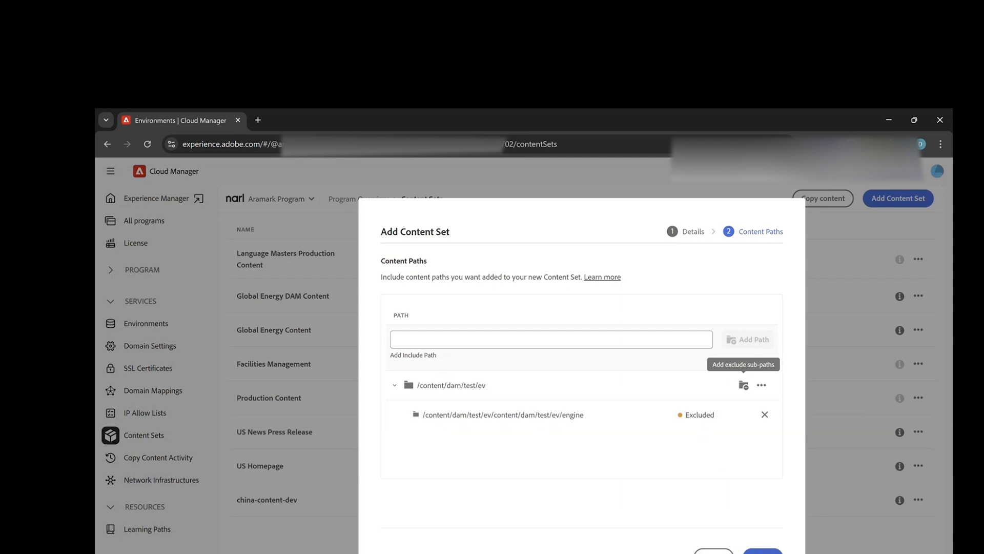
{"action": "left_click", "coordinate": [714, 552]}
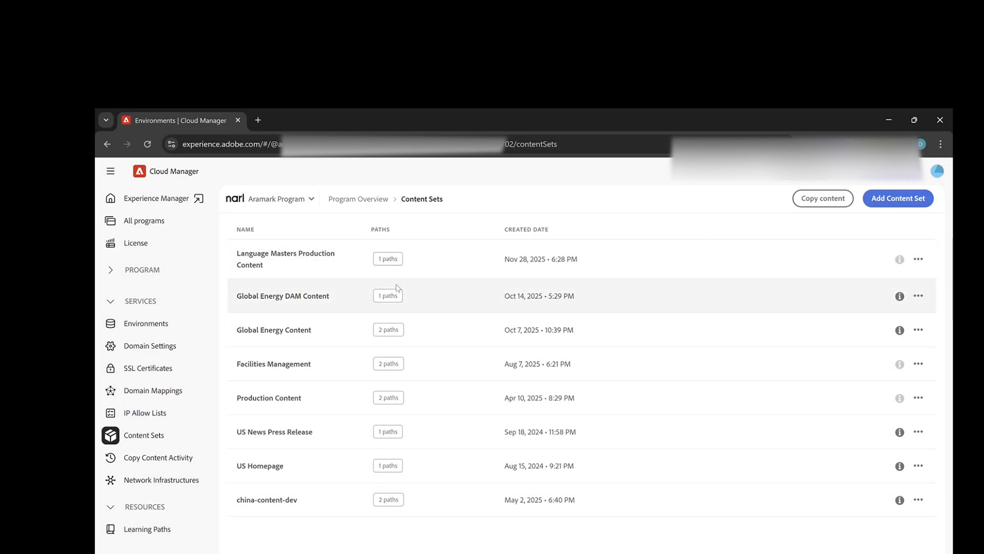
Step: Start a content copy and choose Global Energy DAM Content as its content set
{"action": "left_click", "coordinate": [822, 202]}
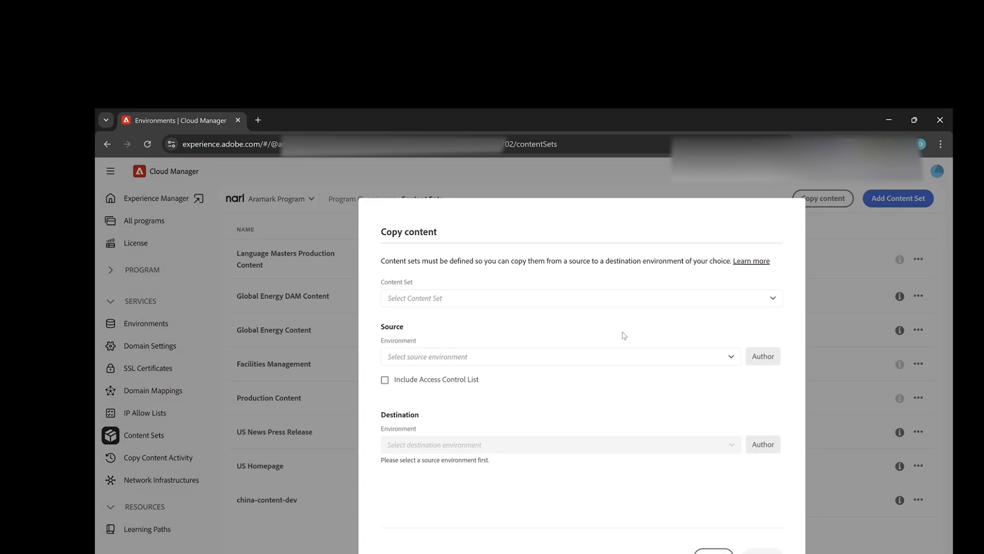
{"action": "left_click", "coordinate": [454, 302]}
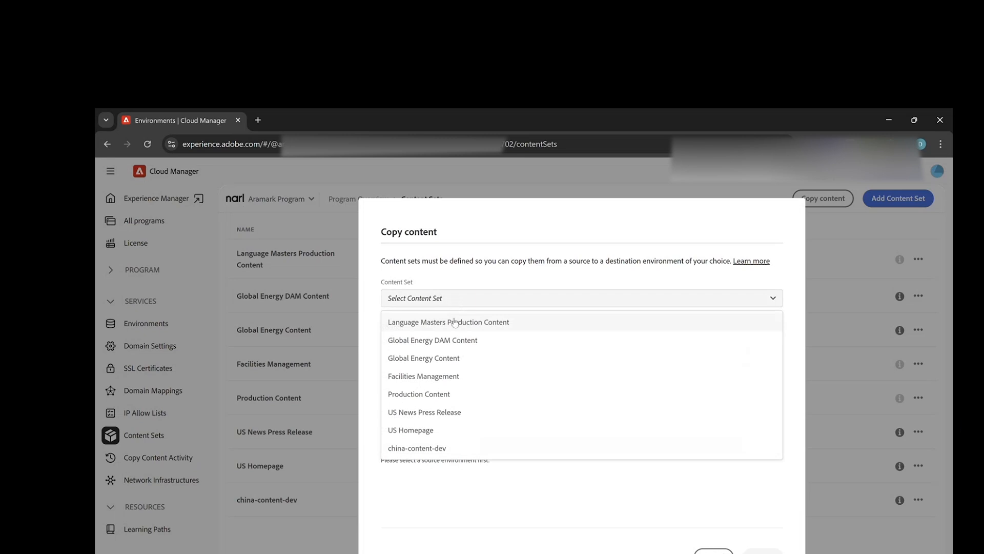
{"action": "left_click", "coordinate": [433, 341]}
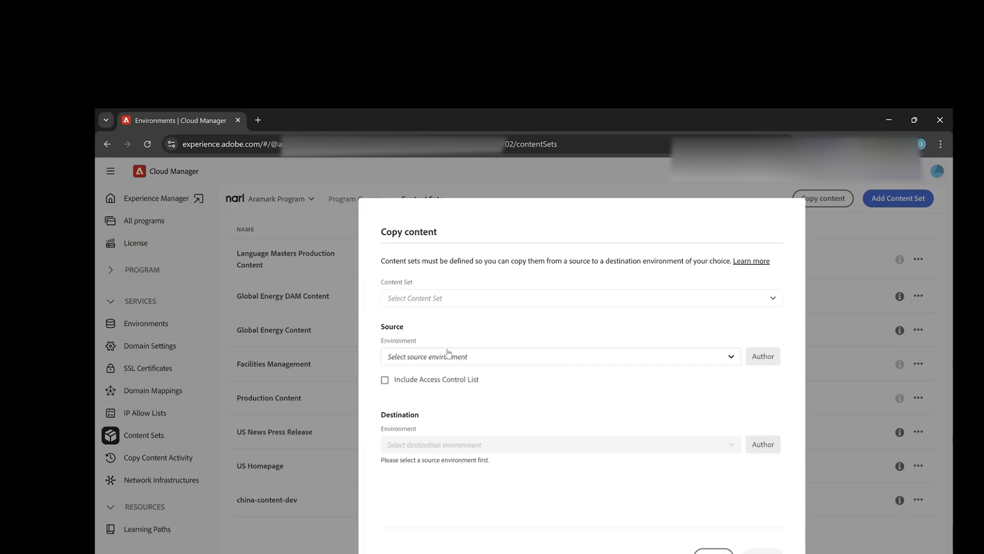
{"action": "left_click", "coordinate": [441, 298]}
{"action": "left_click", "coordinate": [440, 340]}
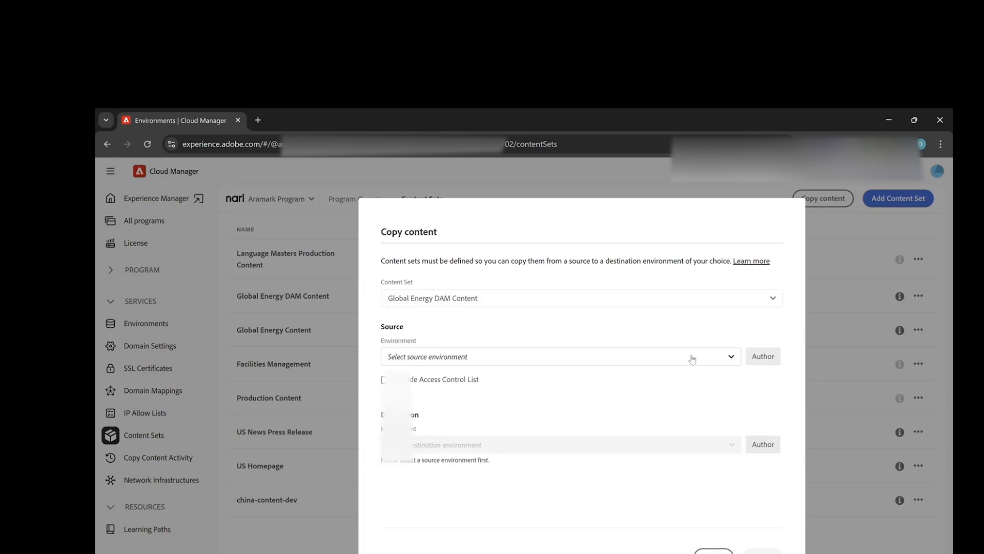
Step: Set the copy's source environment to aramark-program-stage and destination to aramark-program-qa, and cancel the copy
{"action": "left_click", "coordinate": [730, 358]}
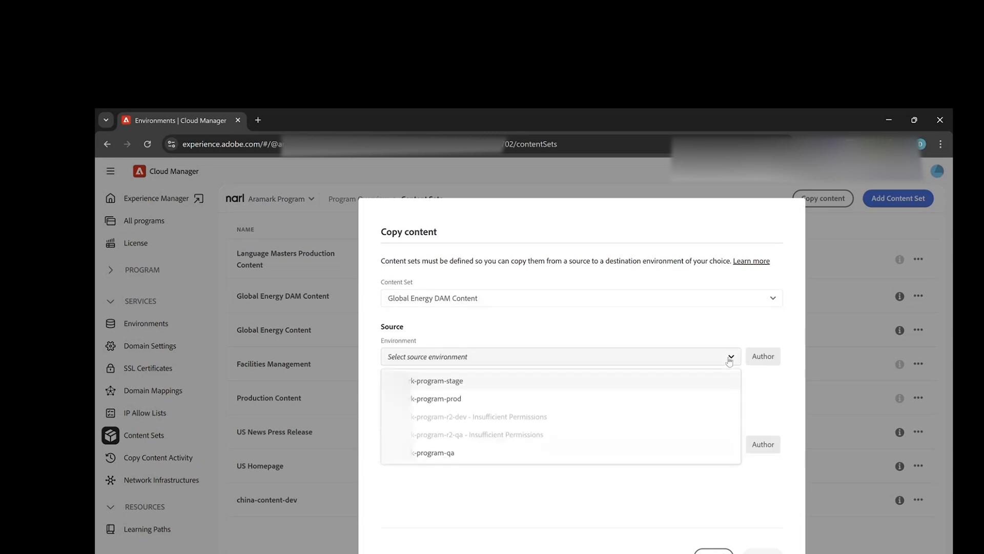
{"action": "left_click", "coordinate": [472, 380]}
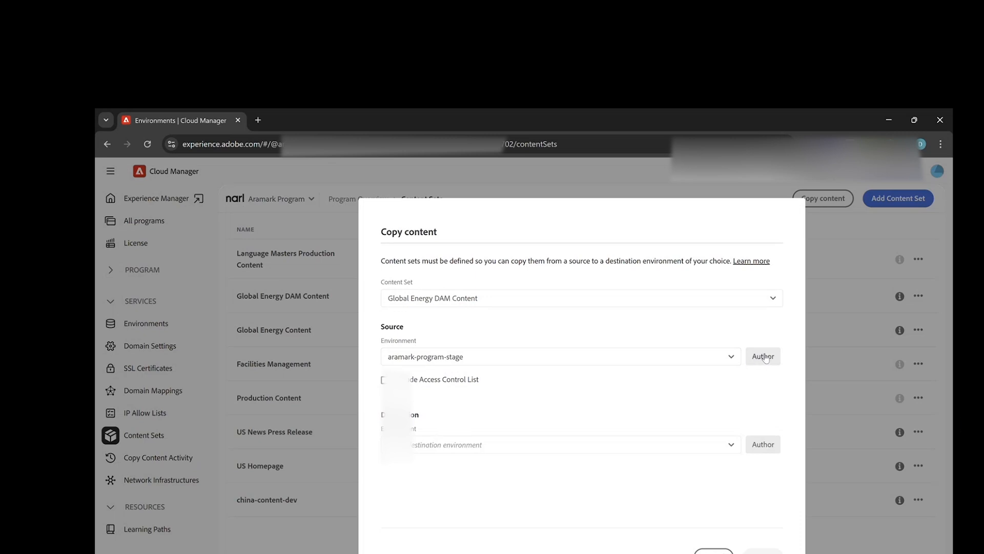
{"action": "left_click", "coordinate": [491, 445]}
{"action": "left_click", "coordinate": [455, 505]}
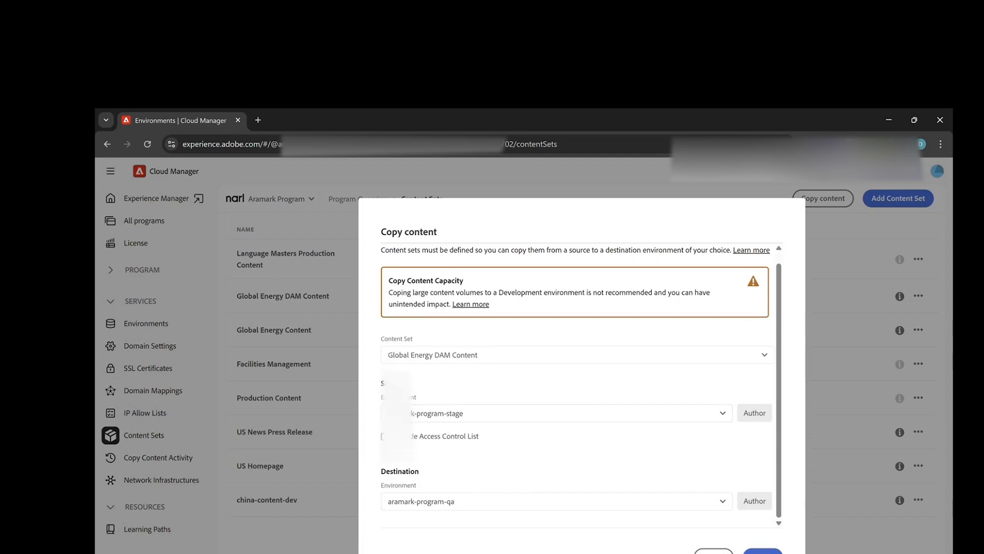
{"action": "left_click", "coordinate": [714, 552]}
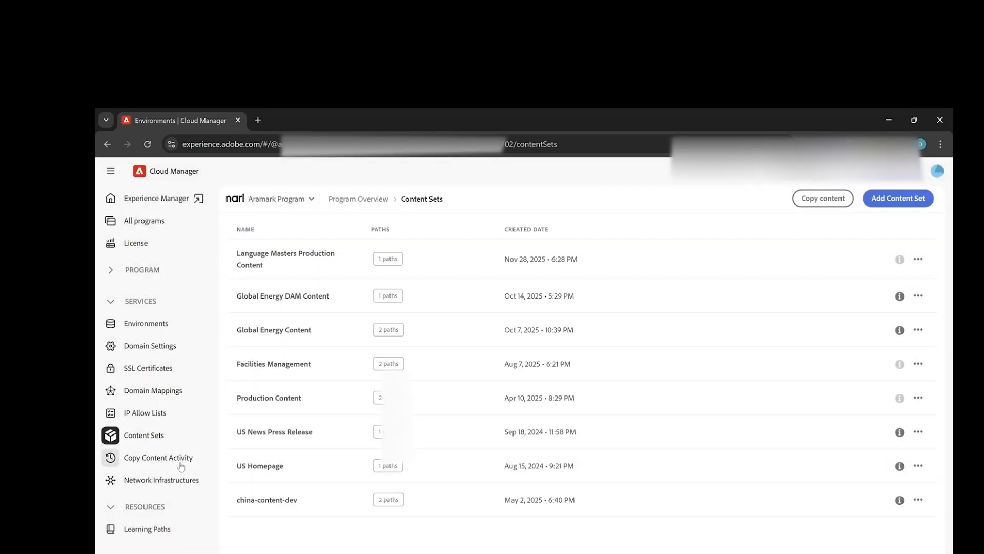
Step: Review the copy content activity and check the actions available for the Facilities Management entry
{"action": "left_click", "coordinate": [182, 466]}
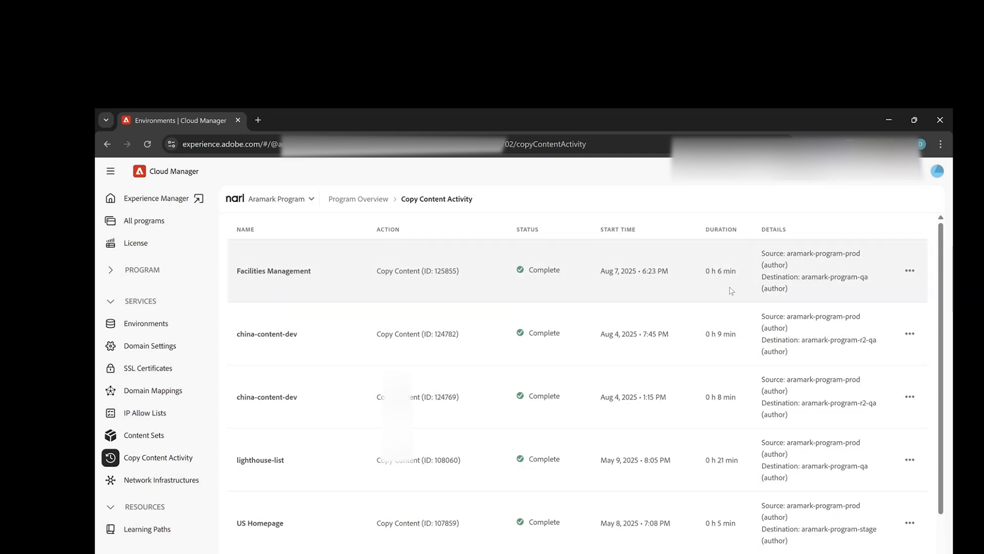
{"action": "left_click", "coordinate": [910, 275]}
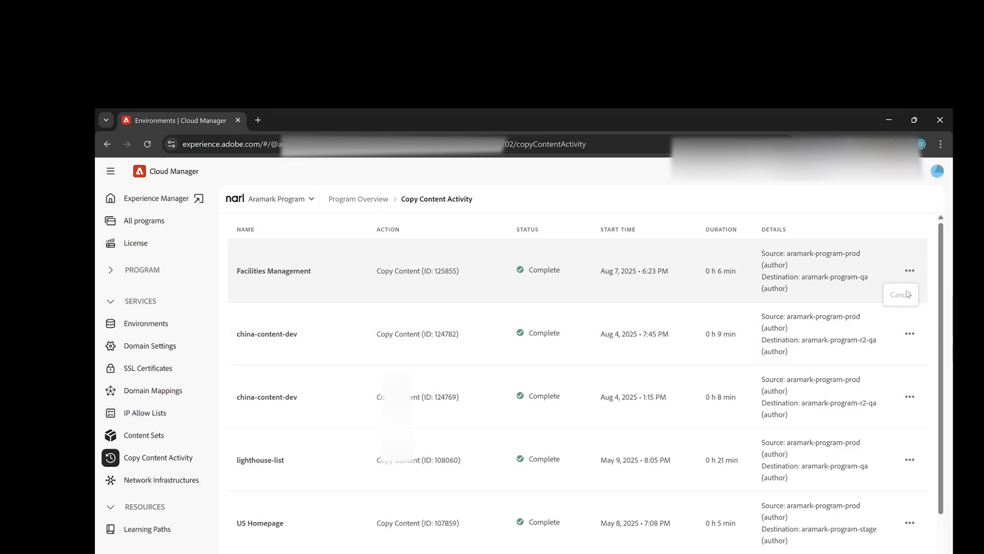
{"action": "left_click", "coordinate": [572, 199]}
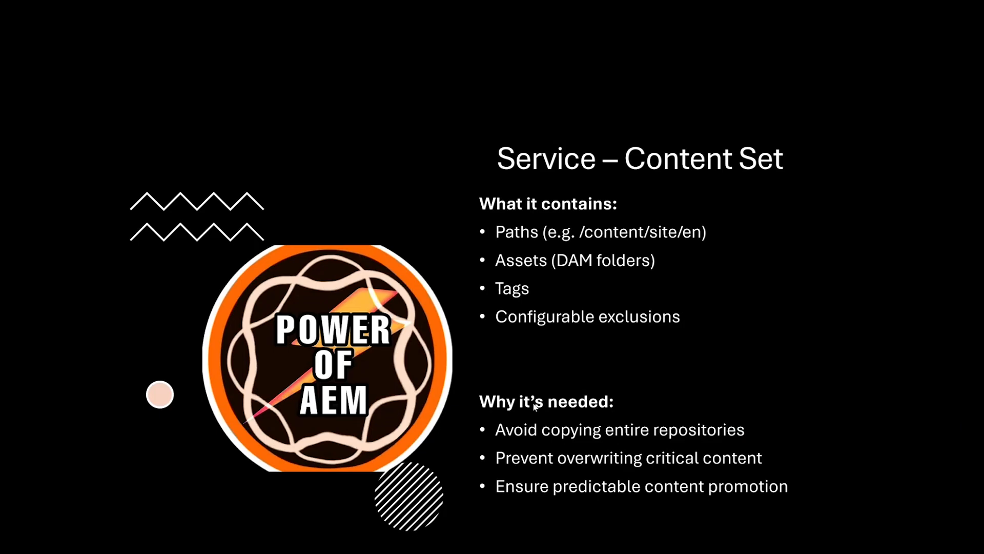
{"action": "key", "text": "Right"}
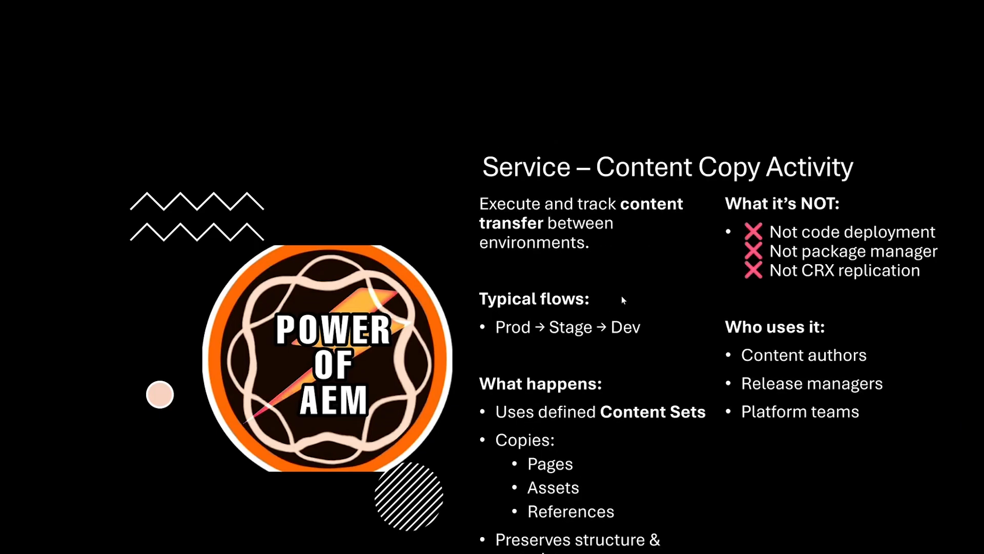